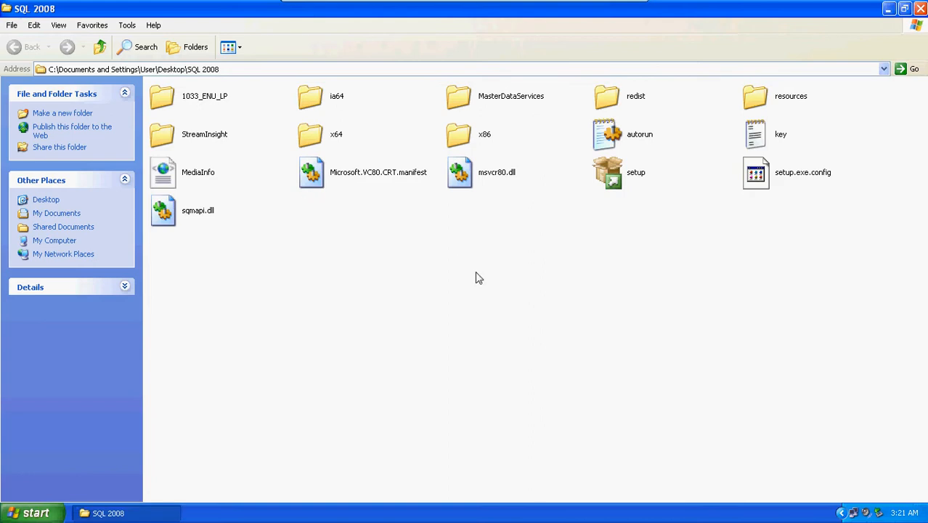
Launch setup from the SQL 2008 folder and start a new SQL Server 2008 R2 installation from the Installation Center.
double_click(630, 182)
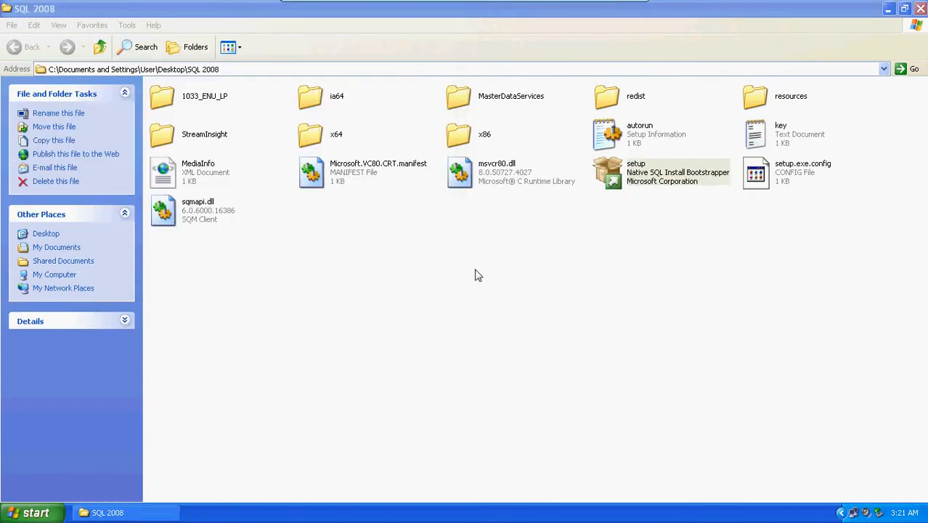
click(888, 9)
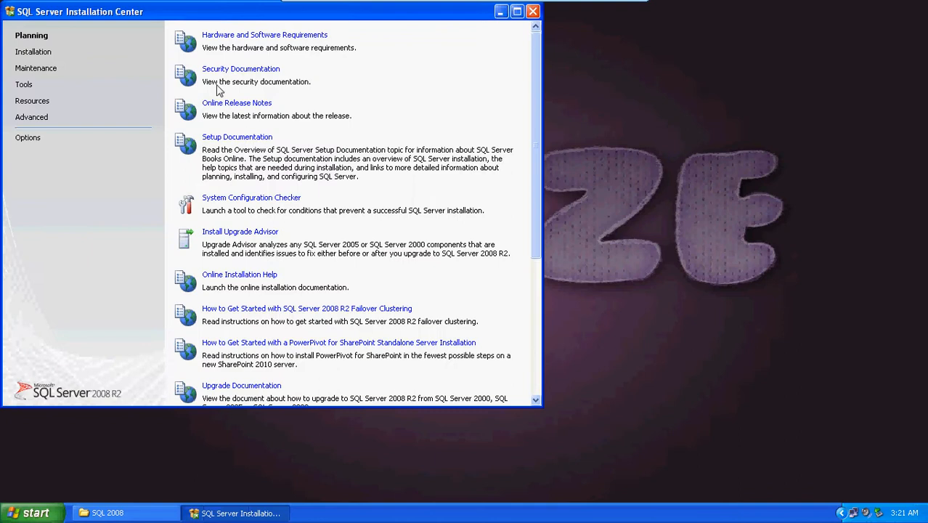
drag(193, 13, 349, 55)
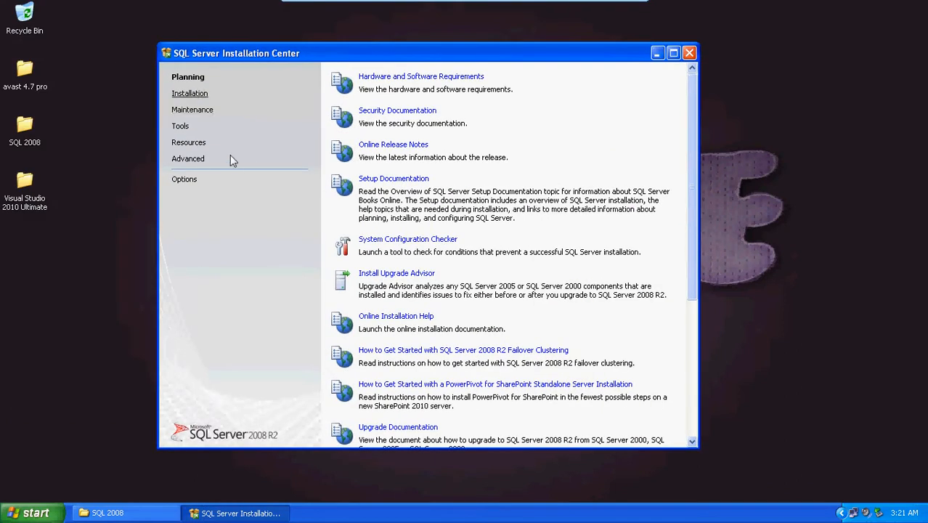
click(189, 95)
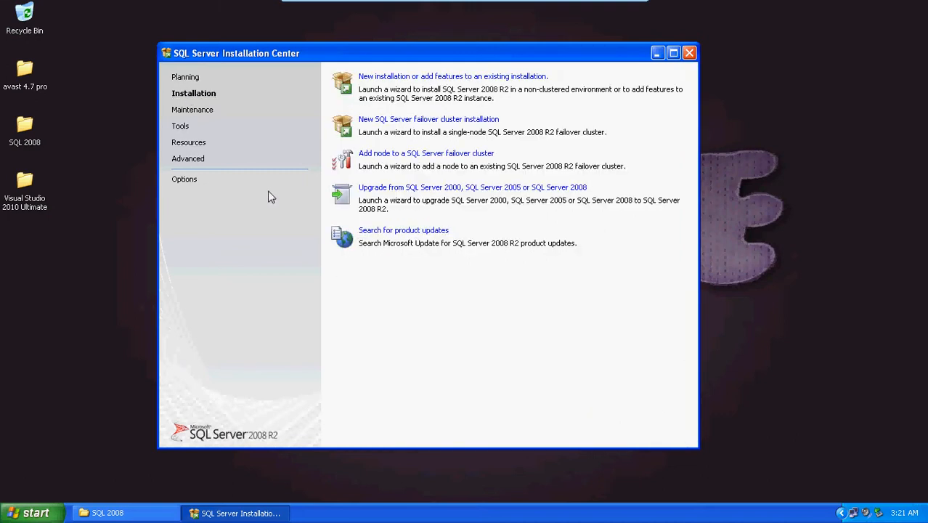
click(425, 78)
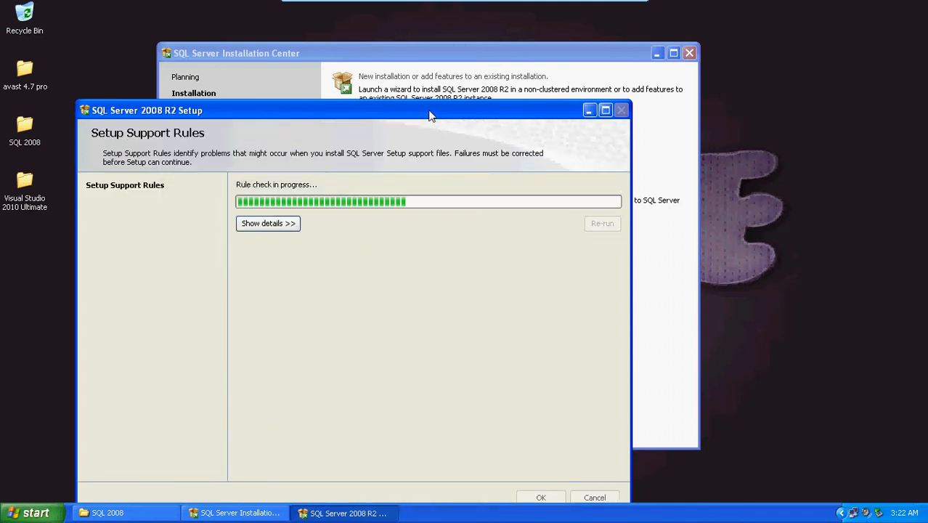
Show the details of the initial setup support rules check and accept it to continue.
drag(429, 114, 486, 71)
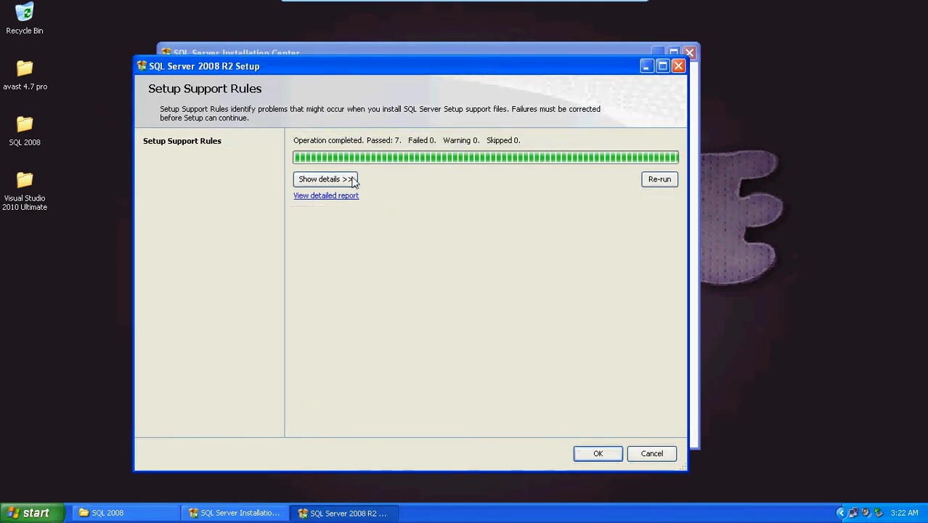
click(325, 179)
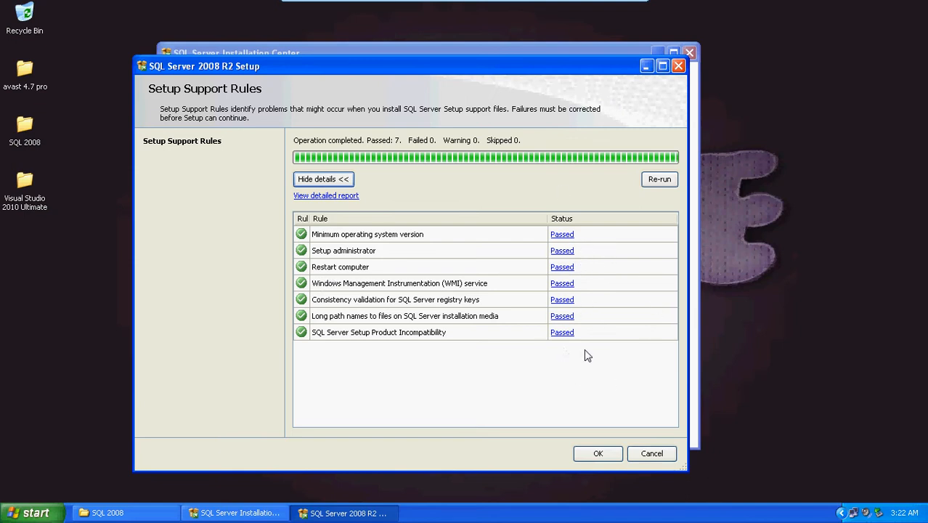
click(599, 454)
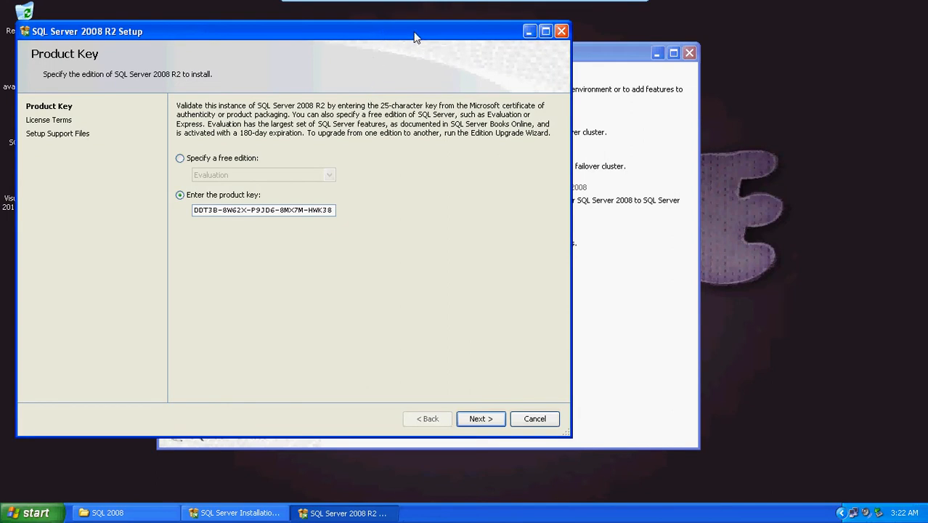
Continue with the prefilled product key and accept the license terms.
drag(415, 36, 580, 51)
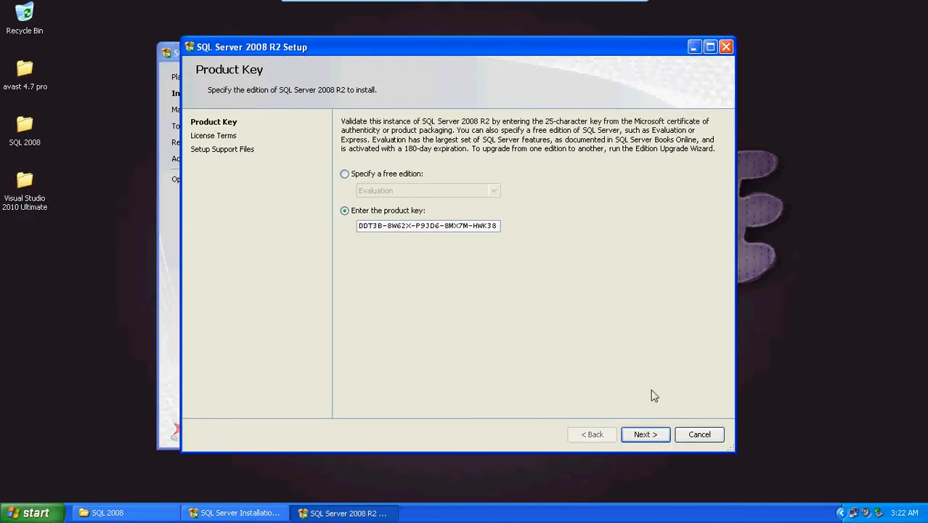
click(645, 434)
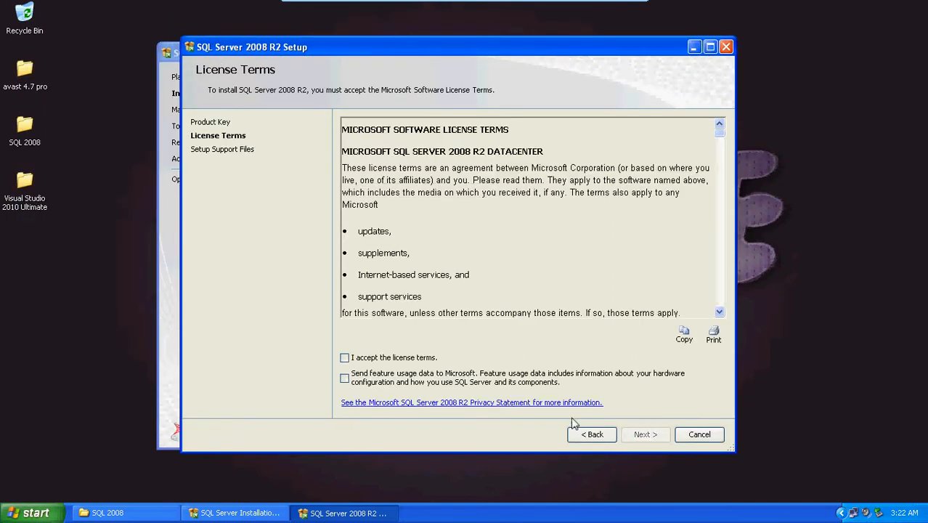
click(406, 358)
click(644, 439)
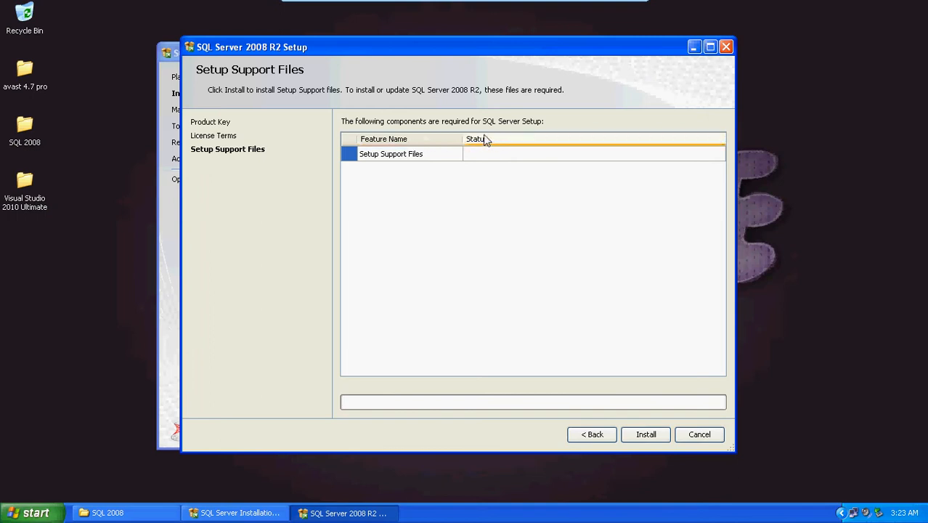
Install the setup support files and proceed to feature selection with the SQL Server Feature Installation role.
click(393, 159)
click(646, 434)
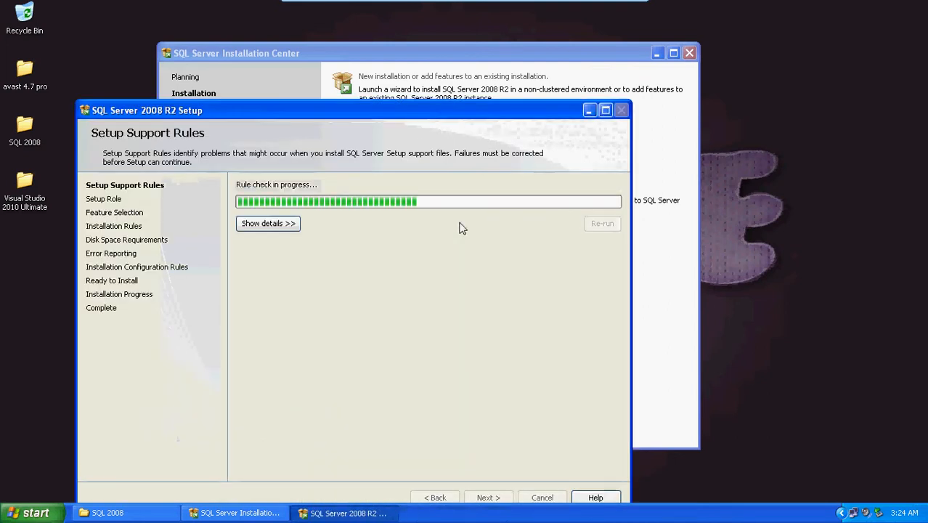
drag(514, 112, 608, 53)
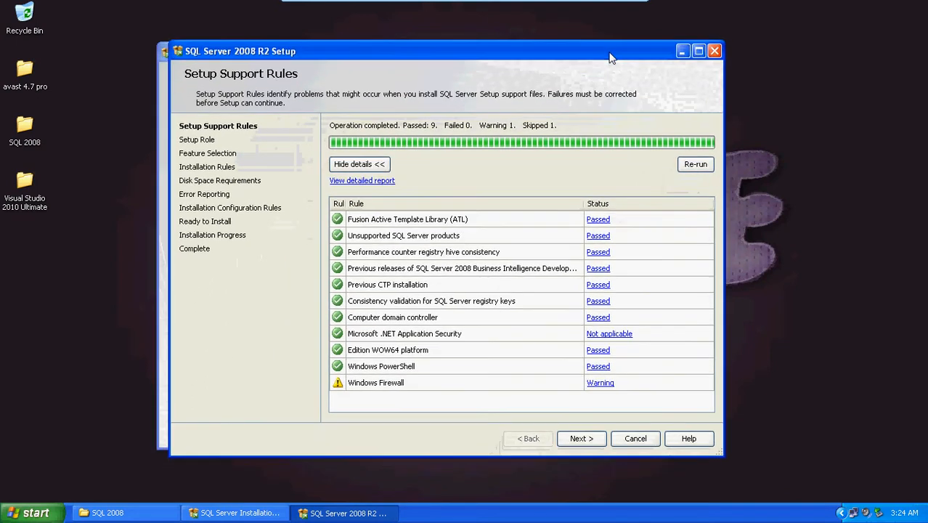
click(584, 439)
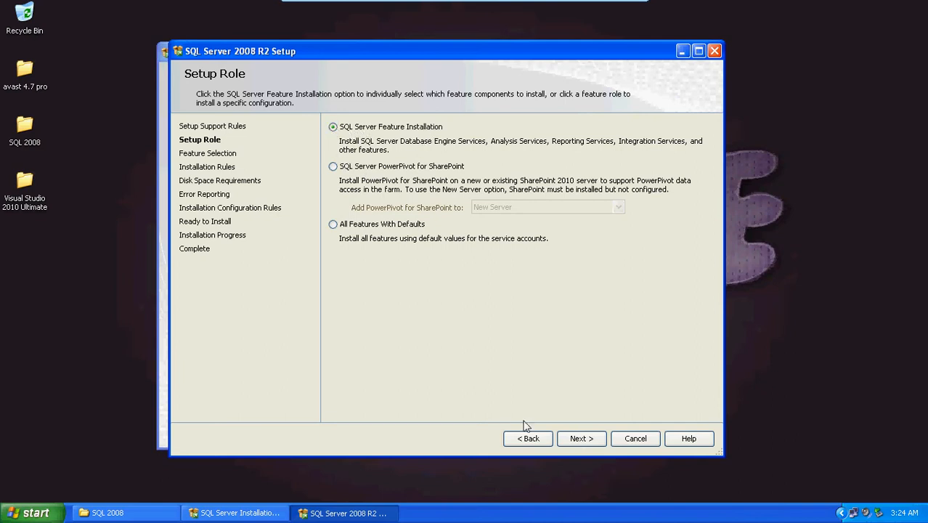
click(585, 440)
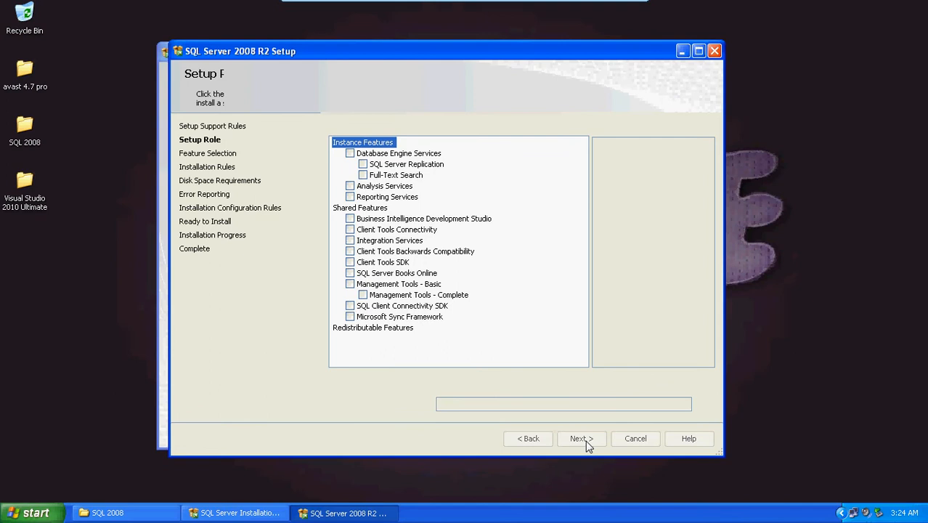
Select all instance and shared features for installation, keeping the default shared feature directory, and continue to the installation rules.
click(351, 154)
click(363, 164)
click(363, 175)
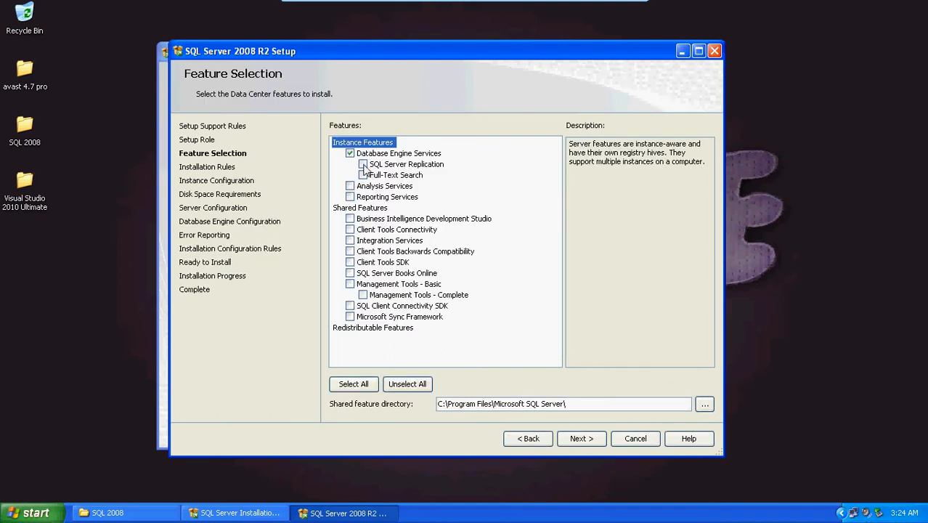
click(350, 186)
click(350, 197)
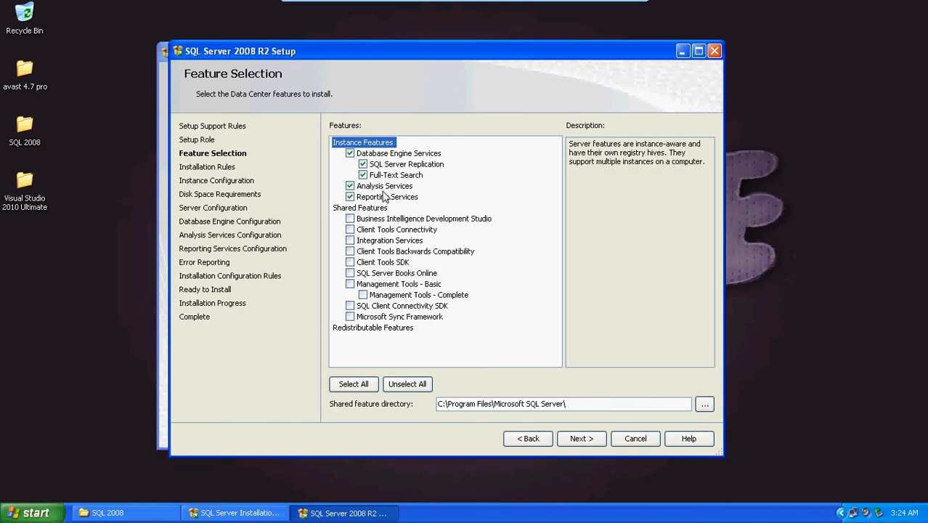
click(350, 218)
click(350, 229)
click(350, 240)
click(350, 251)
click(350, 262)
click(355, 384)
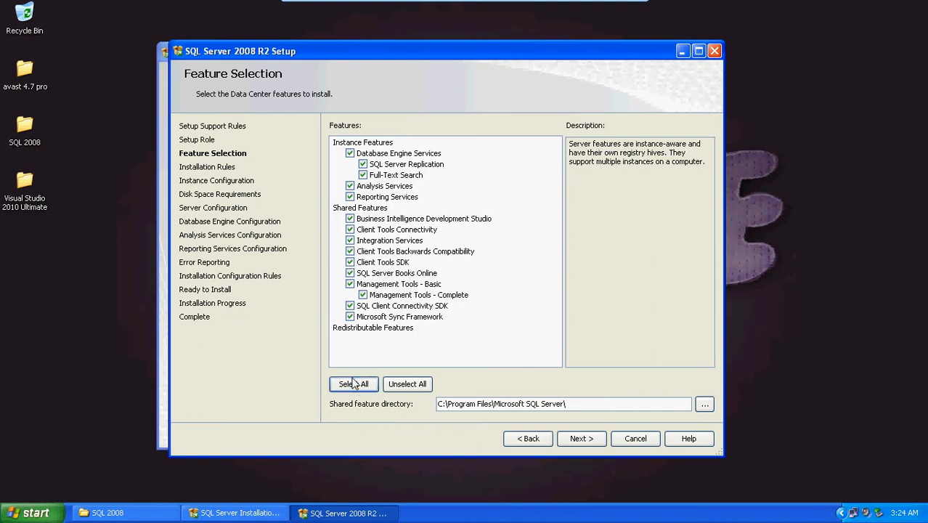
click(588, 442)
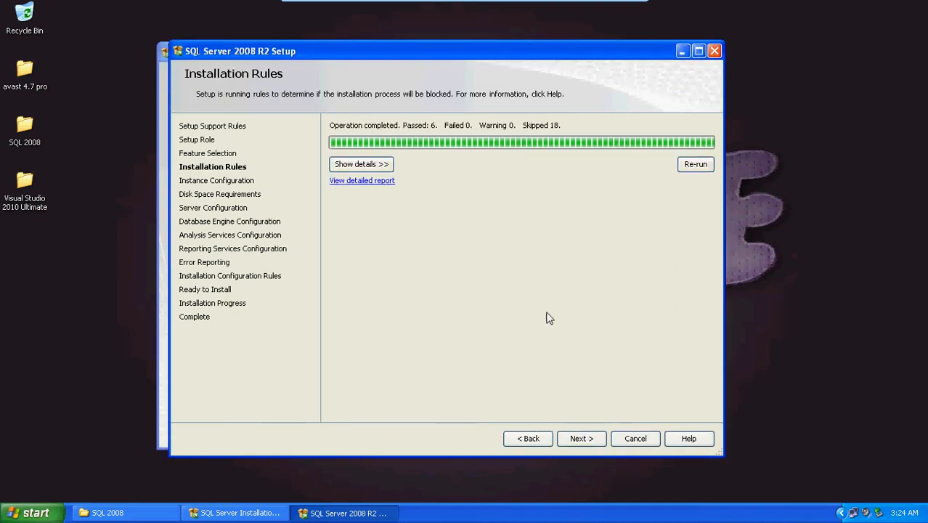
Review the detailed list of installation rules and continue to the instance configuration.
click(361, 164)
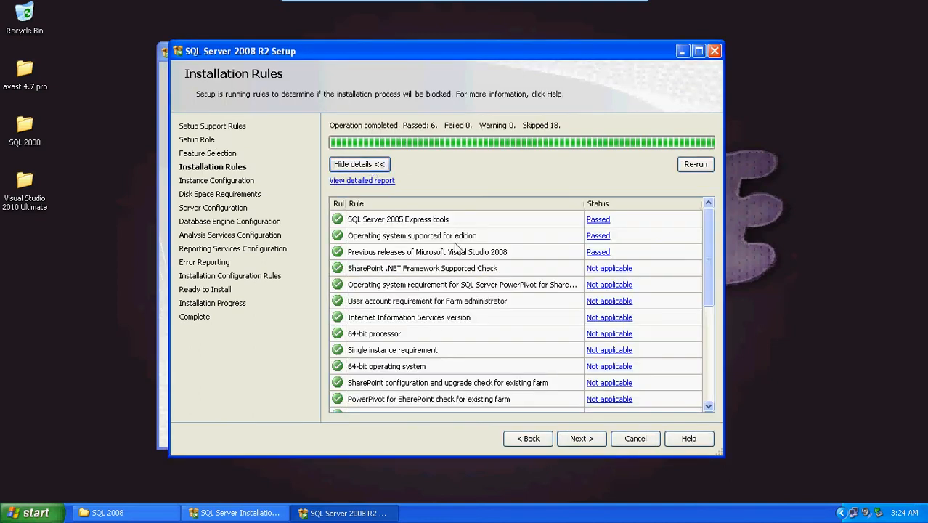
drag(714, 240, 711, 357)
click(581, 438)
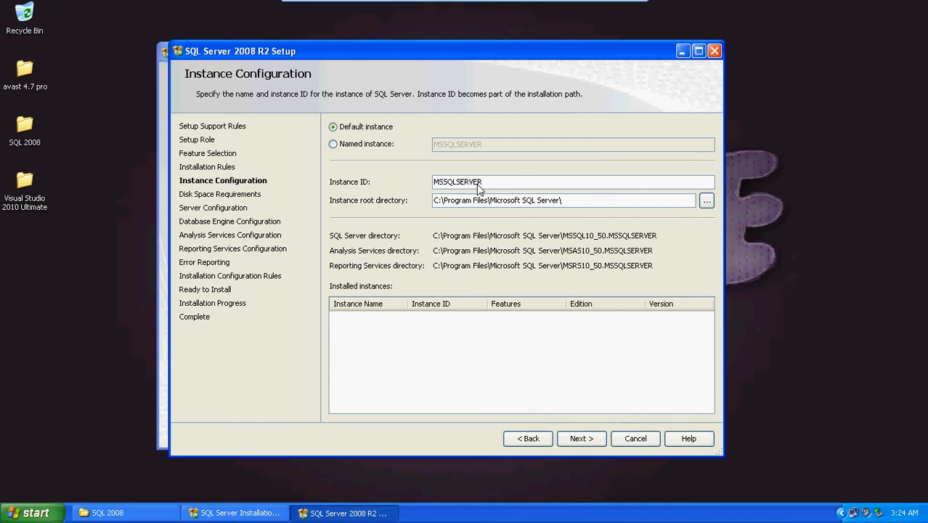
Keep the default instance and continue past the disk space requirements to the server configuration.
click(363, 145)
click(372, 131)
click(575, 440)
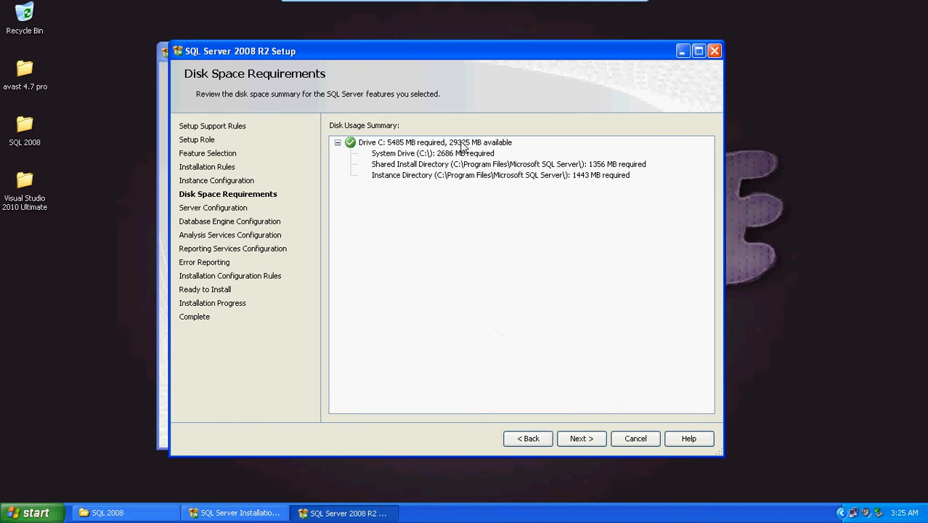
click(581, 439)
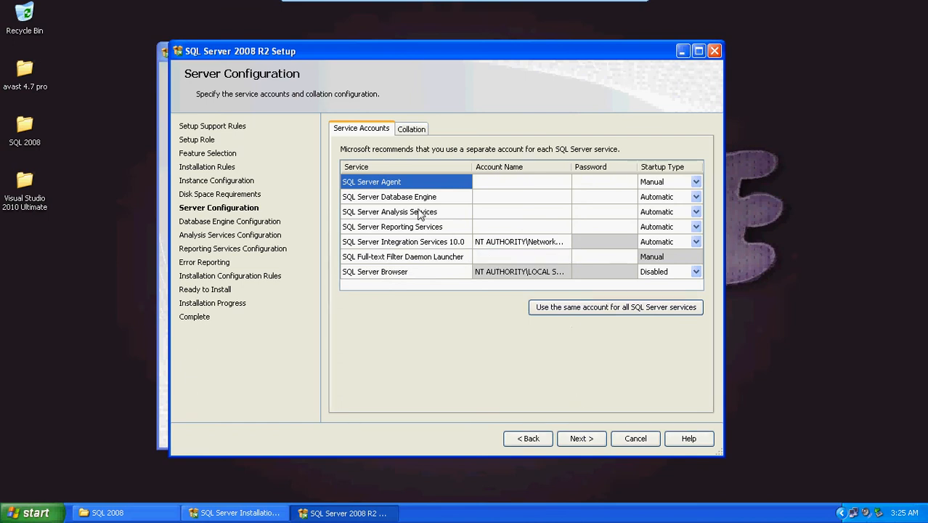
Set the SQL Server Agent service account to NT AUTHORITY\SYSTEM.
click(505, 193)
click(522, 183)
click(565, 183)
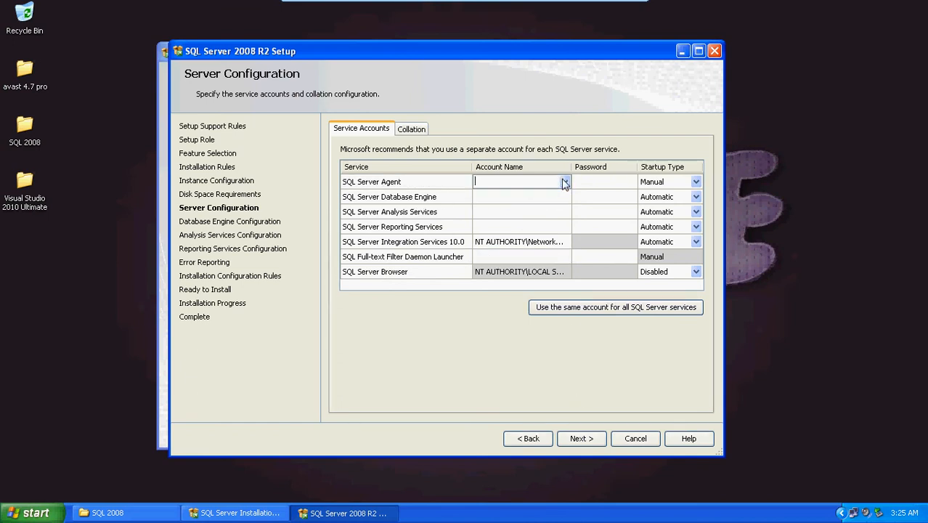
click(564, 183)
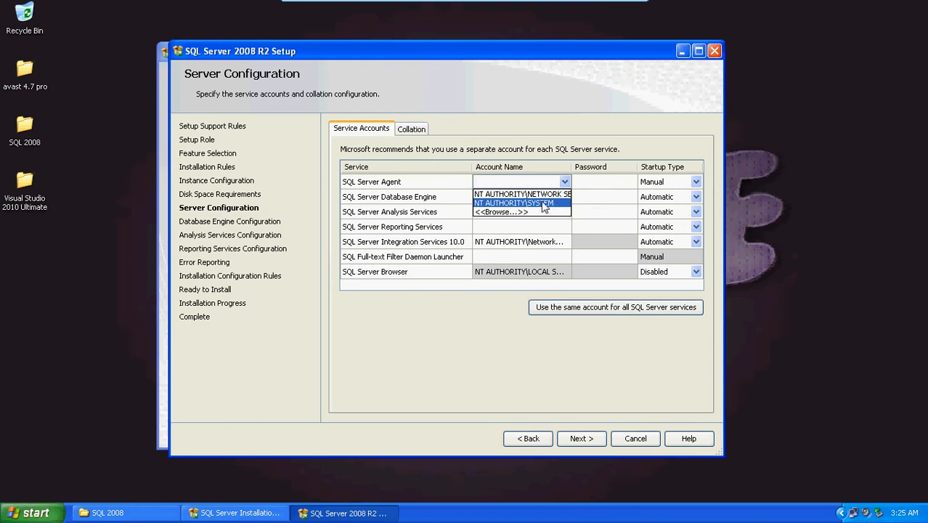
click(544, 206)
Assign NT AUTHORITY\SYSTEM as the shared account for all SQL Server services and continue to the database engine configuration.
click(574, 308)
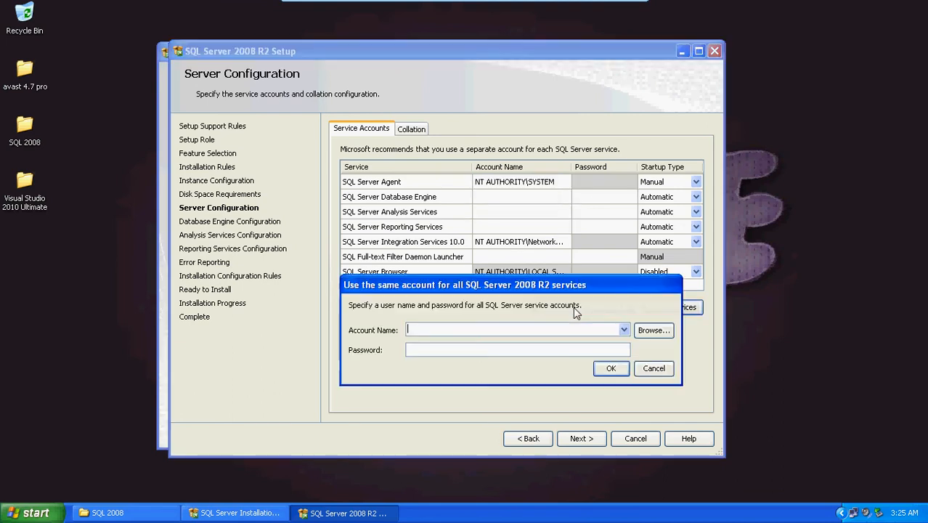
click(624, 330)
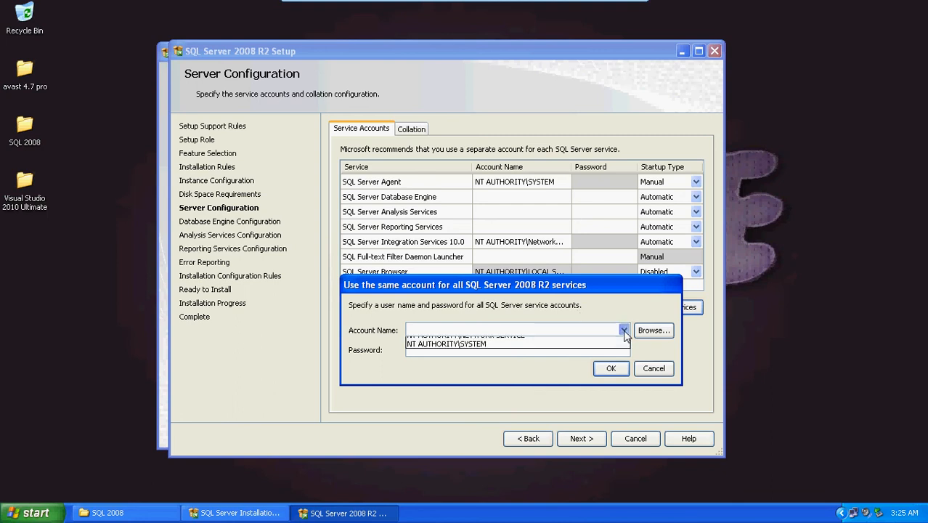
click(497, 353)
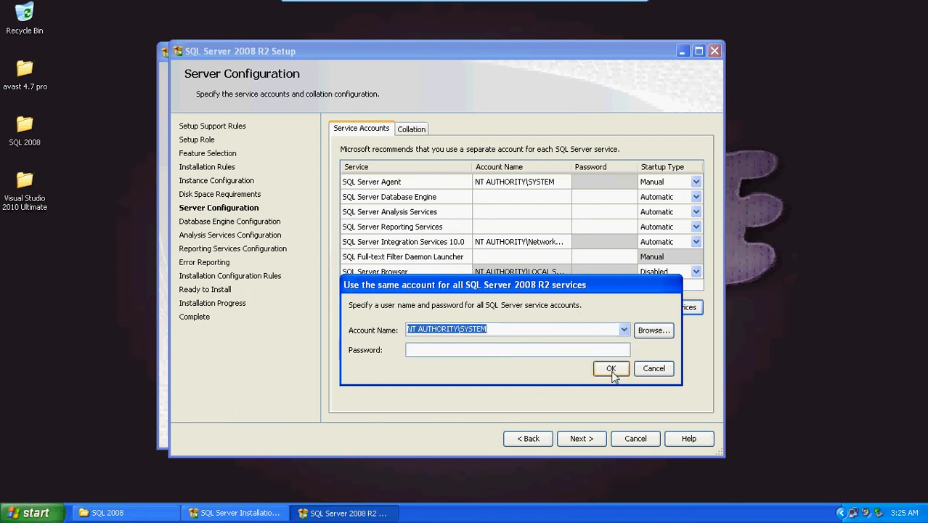
click(611, 368)
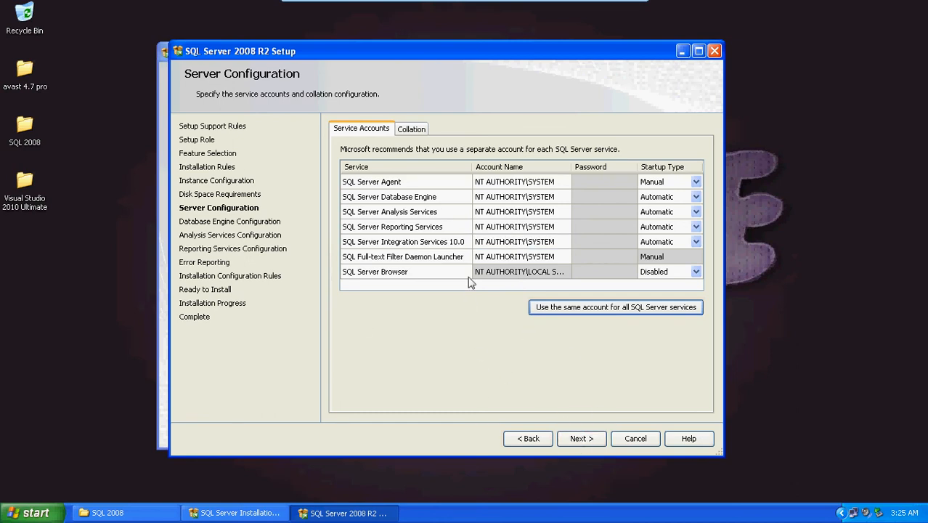
click(418, 130)
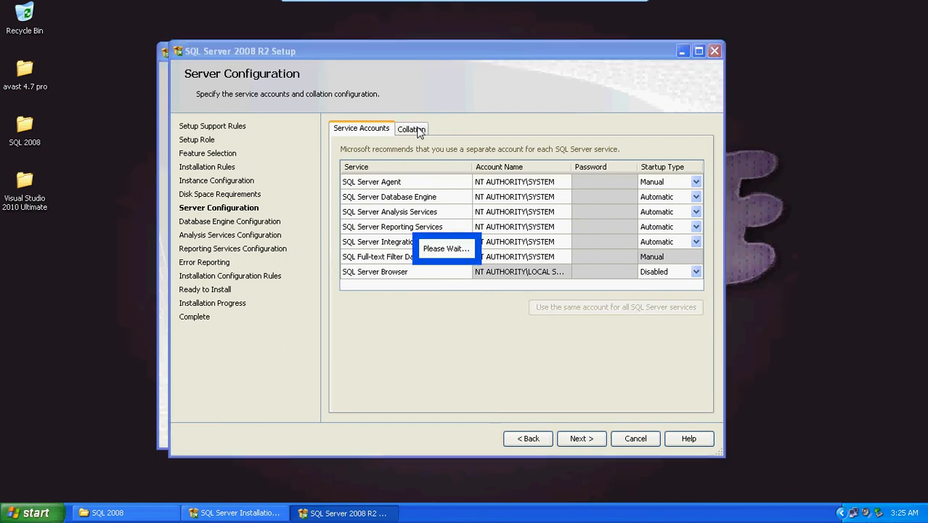
click(363, 132)
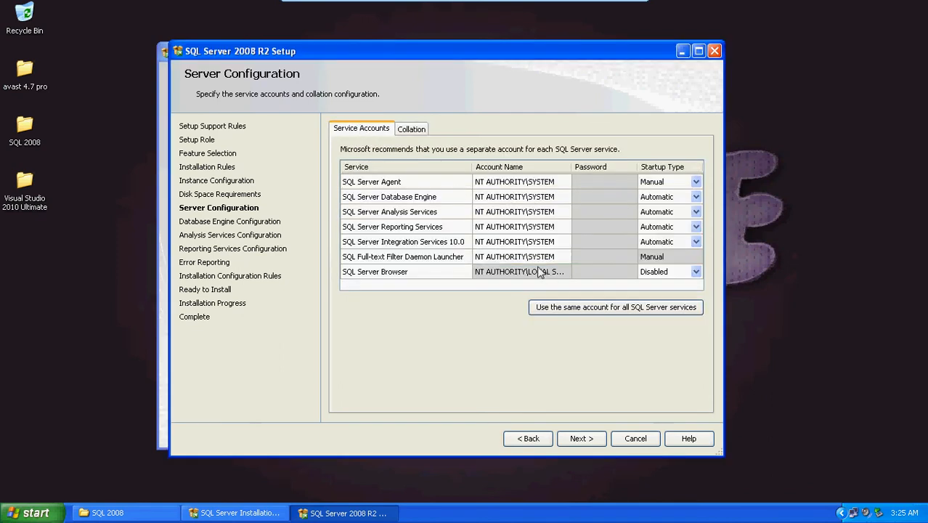
click(508, 198)
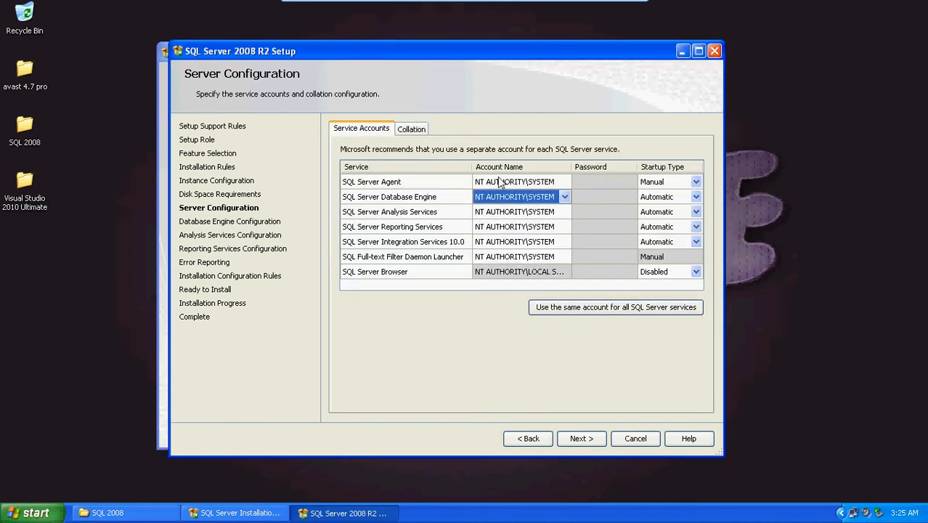
click(583, 438)
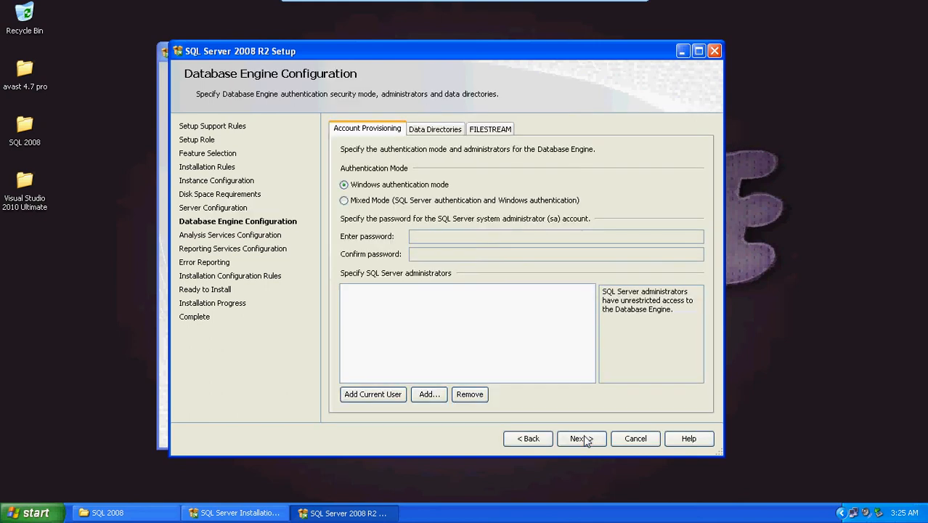
Keep Windows authentication mode, add the current user as Database Engine and Analysis Services administrator, and continue to the Reporting Services configuration.
click(373, 396)
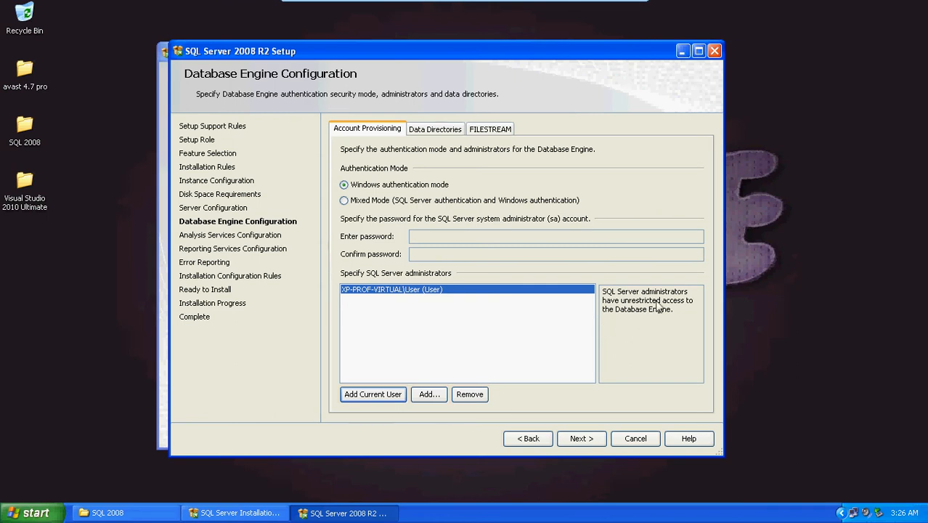
click(581, 438)
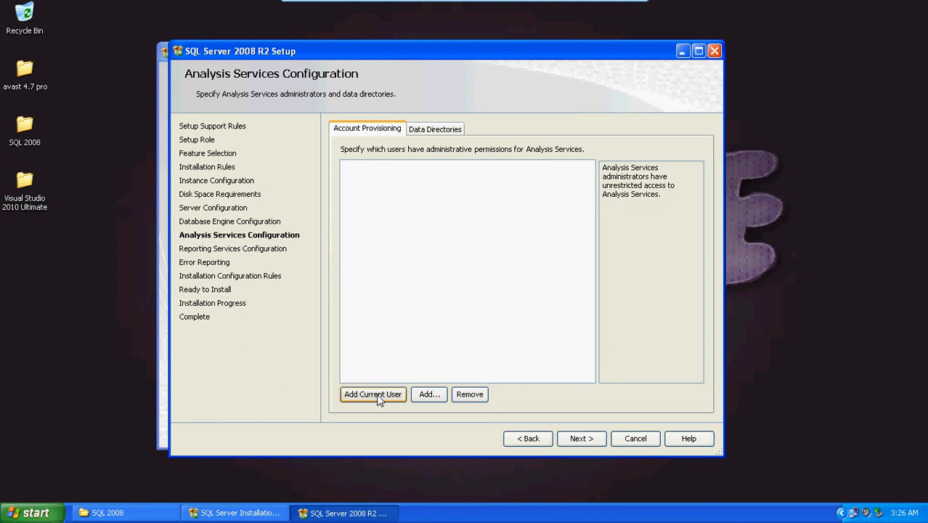
click(581, 438)
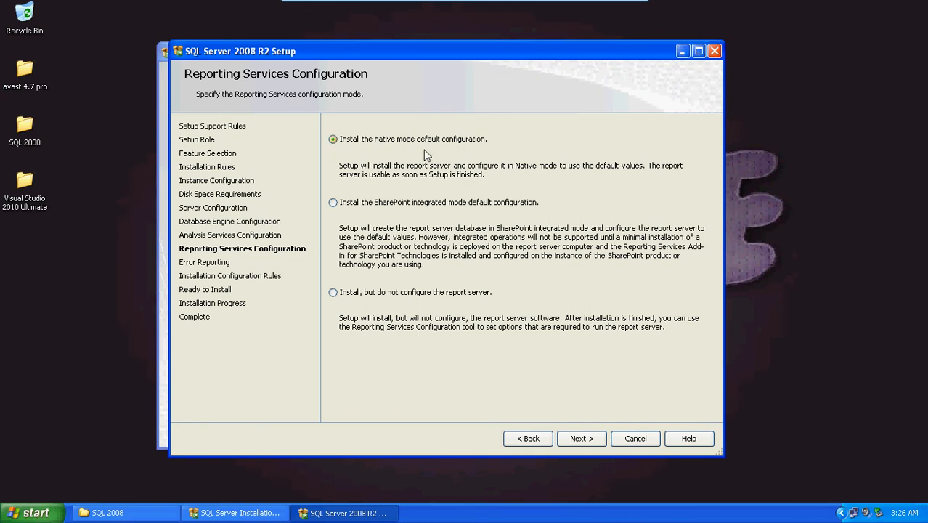
Keep the native mode default configuration for Reporting Services and continue past error reporting and the detailed configuration rules to the installation summary.
click(585, 440)
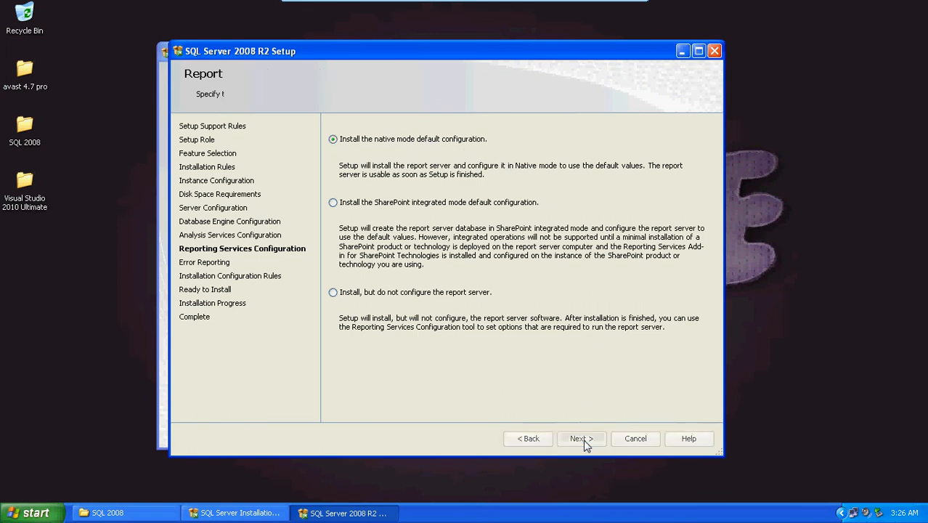
click(581, 438)
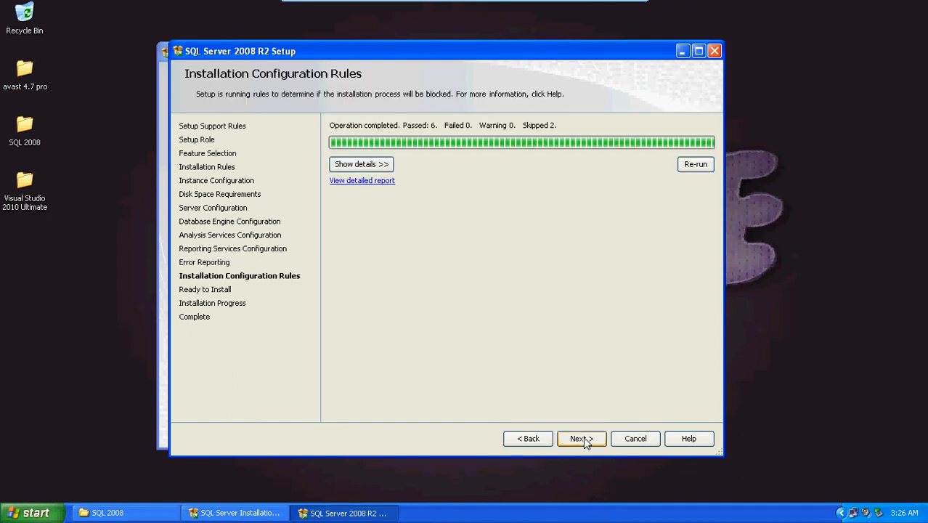
click(376, 166)
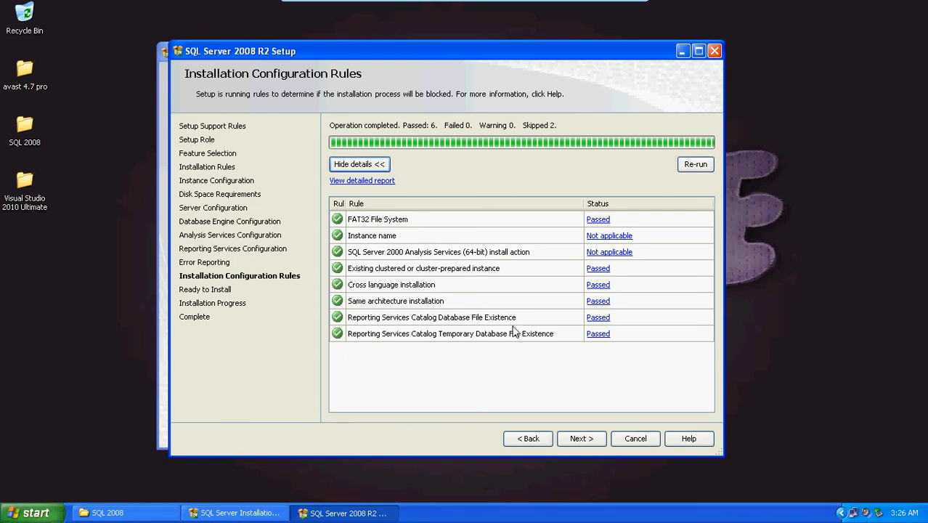
click(581, 439)
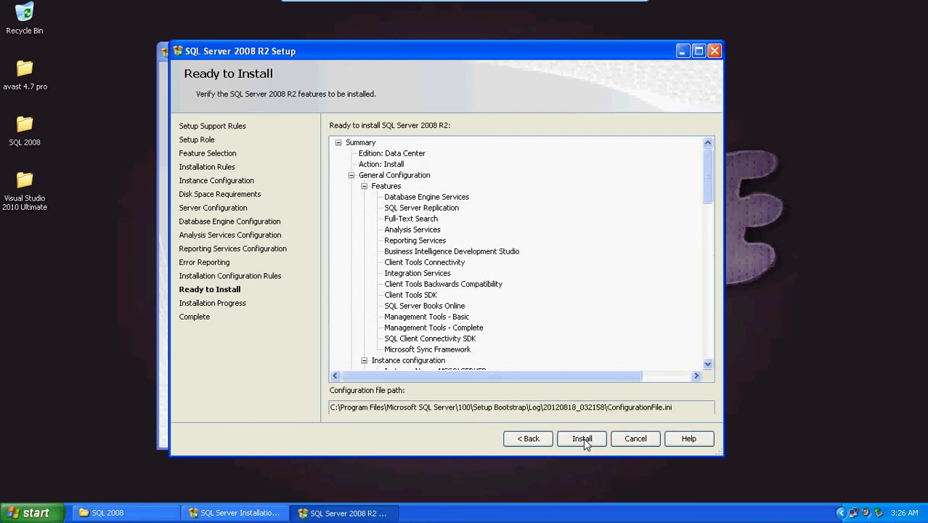
Review the summary of SQL Server 2008 R2 features and settings through to its end and start the installation.
drag(703, 166, 706, 327)
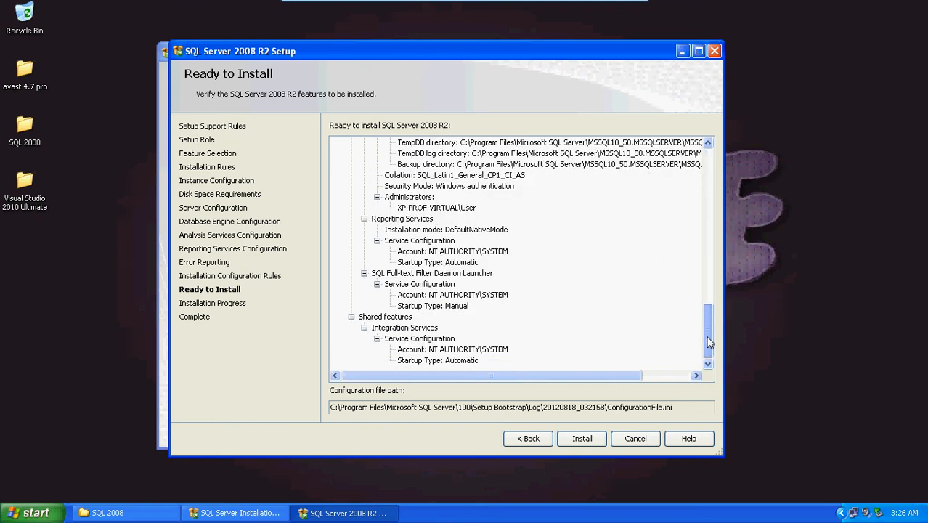
click(584, 439)
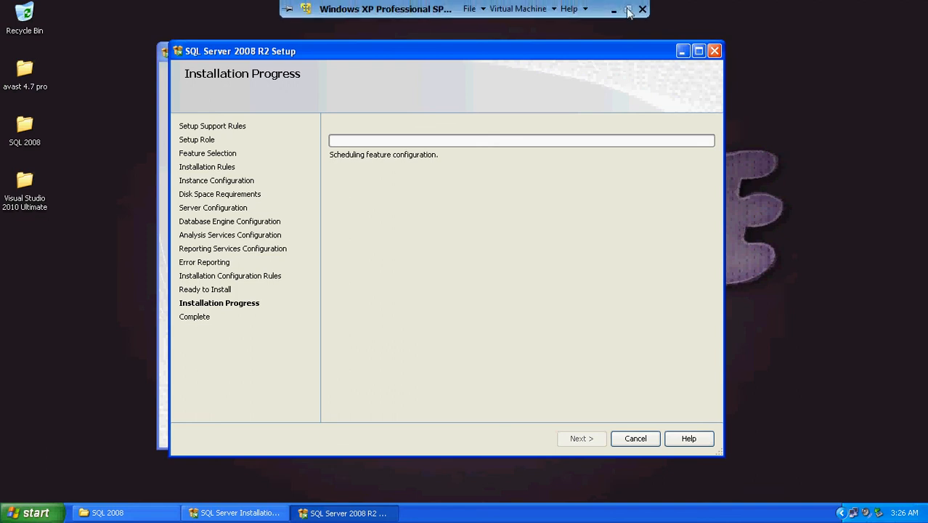
click(618, 16)
right_click(795, 510)
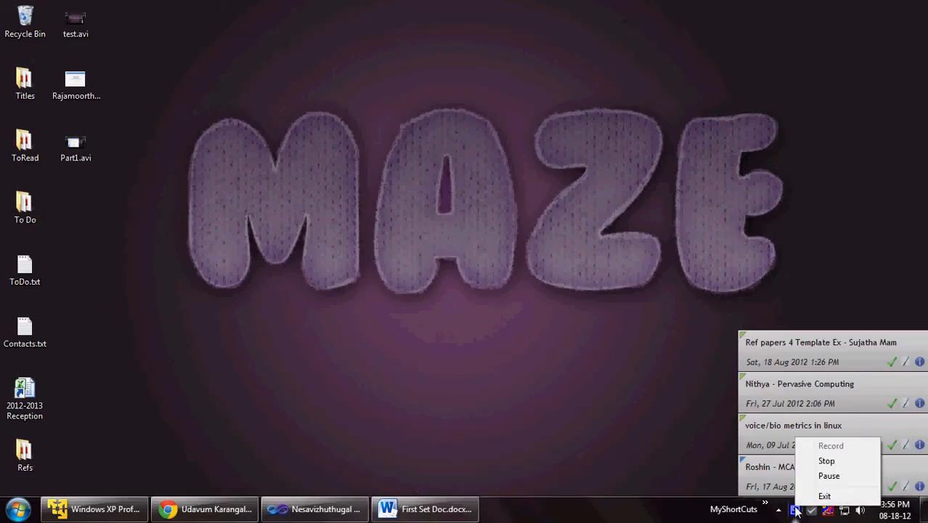